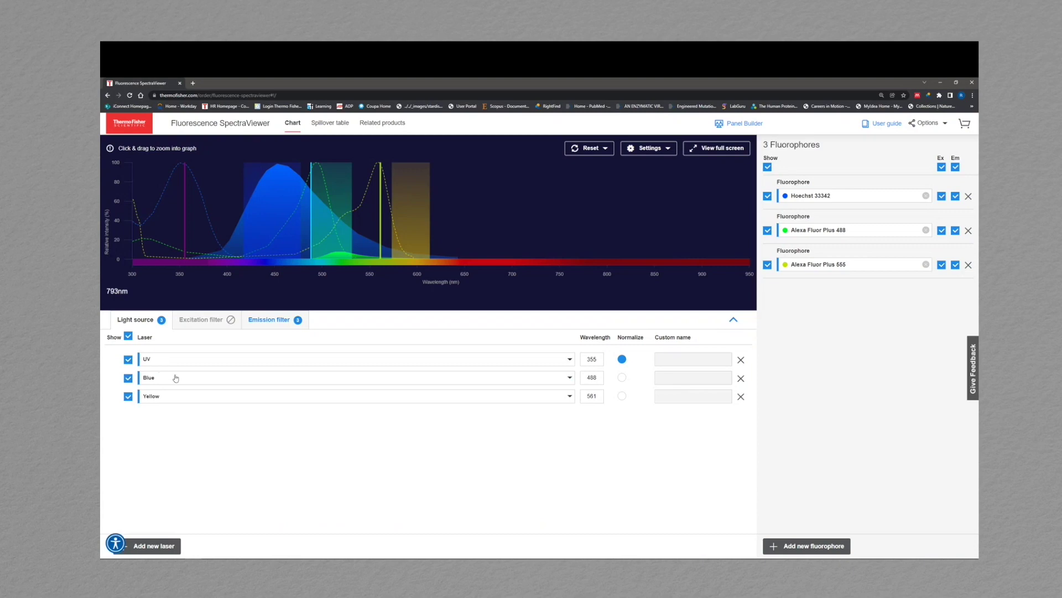
Add two laser rows and set them to Orange 610 nm and Red 637 nm
double_click(164, 549)
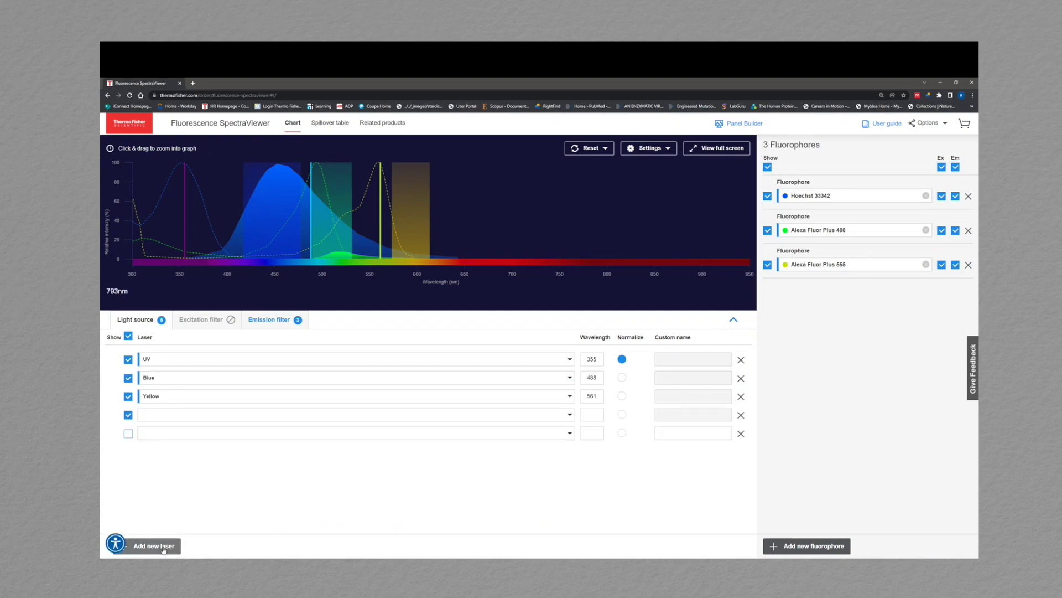
click(231, 418)
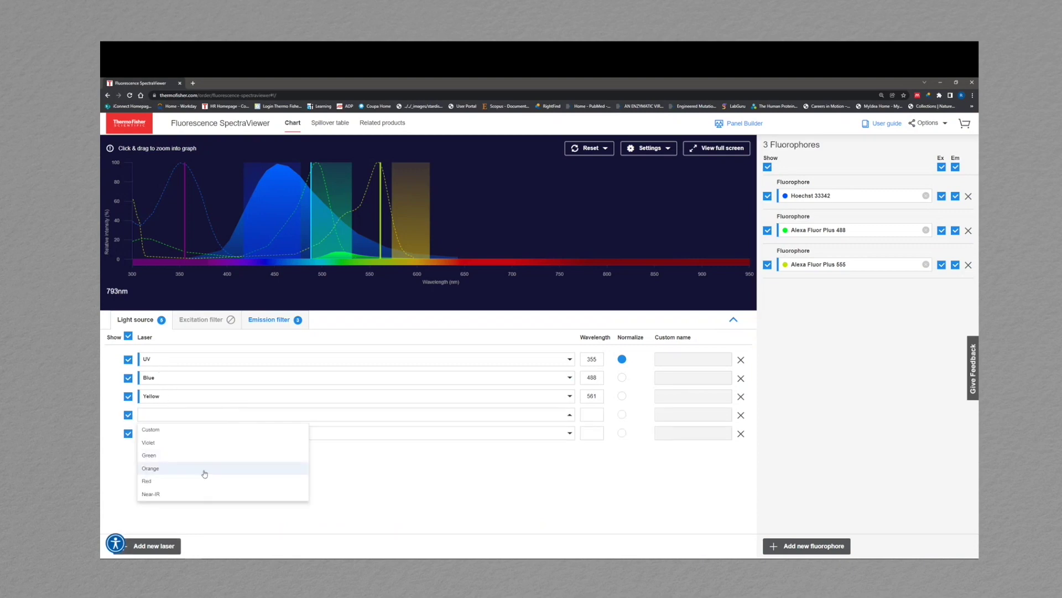
click(205, 473)
click(224, 434)
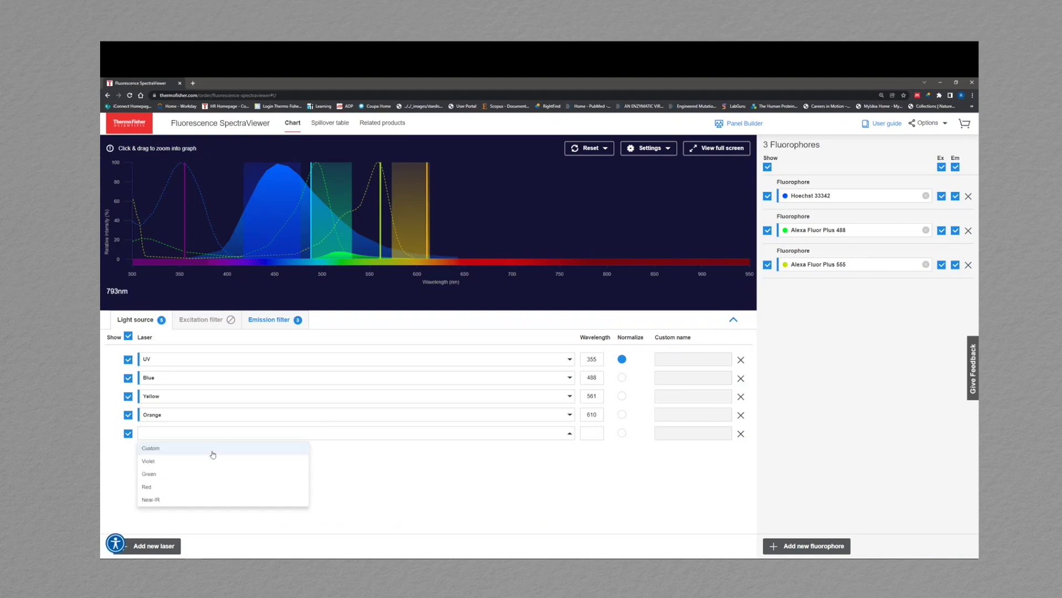
click(182, 489)
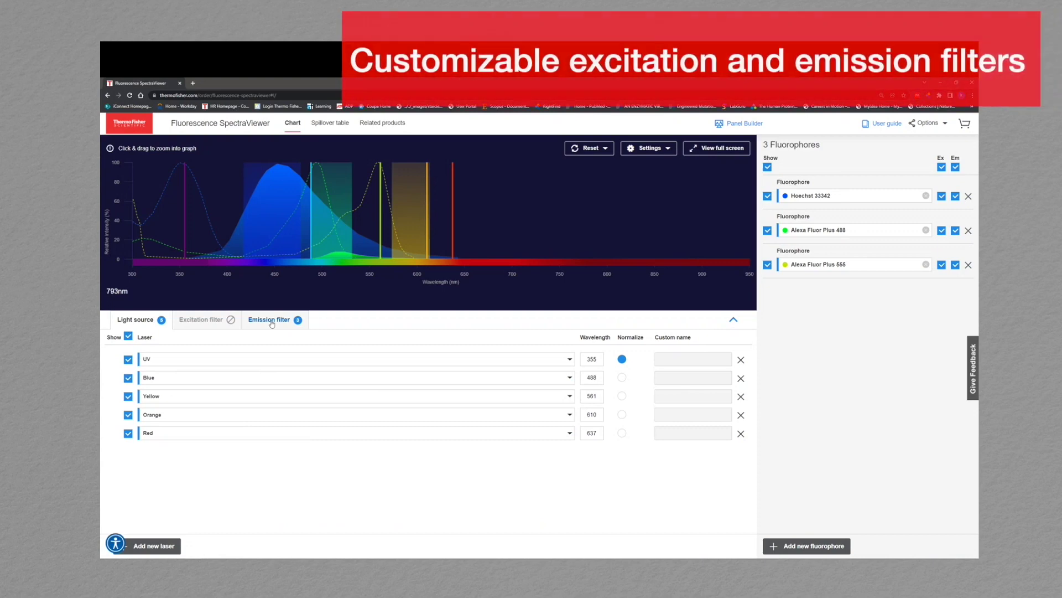
Add emission filters Texas Red (Alexa Fluor 594) and Cy5 (Alexa Fluor 647)
click(272, 324)
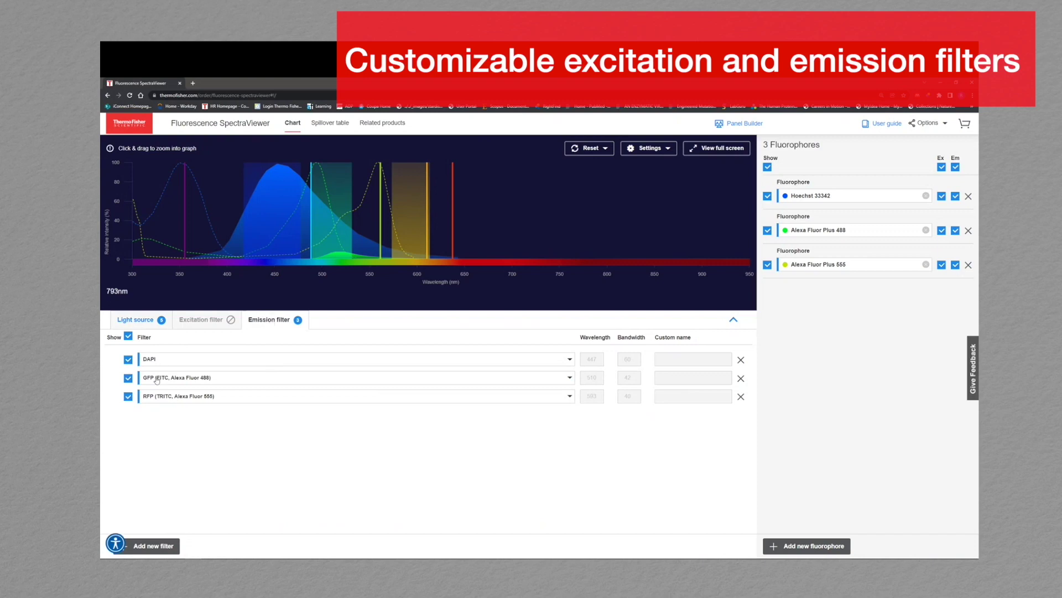
click(149, 546)
click(237, 417)
scroll(226, 475, down, 1)
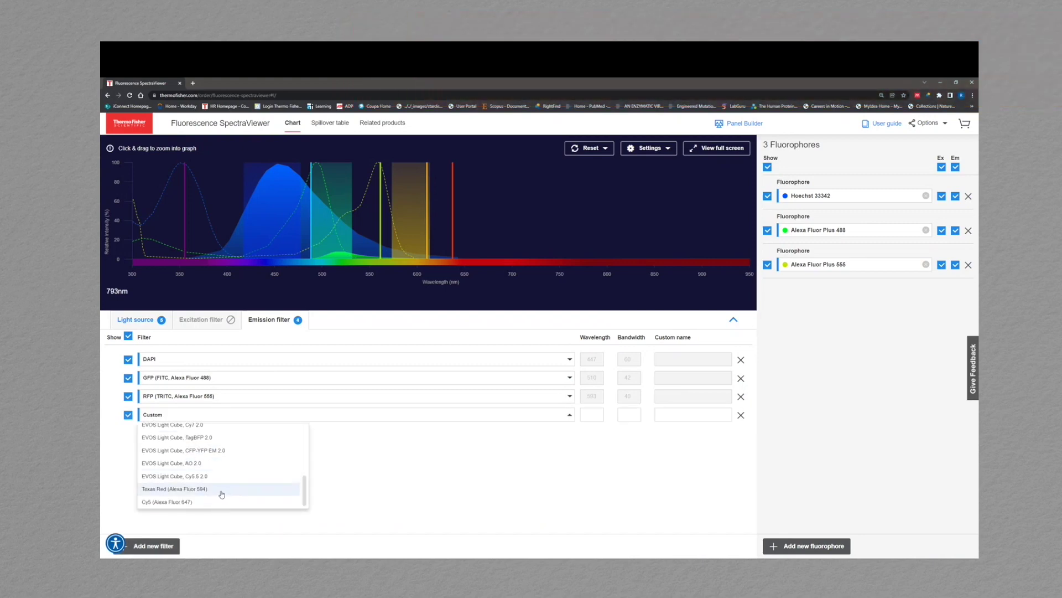
click(222, 490)
click(150, 547)
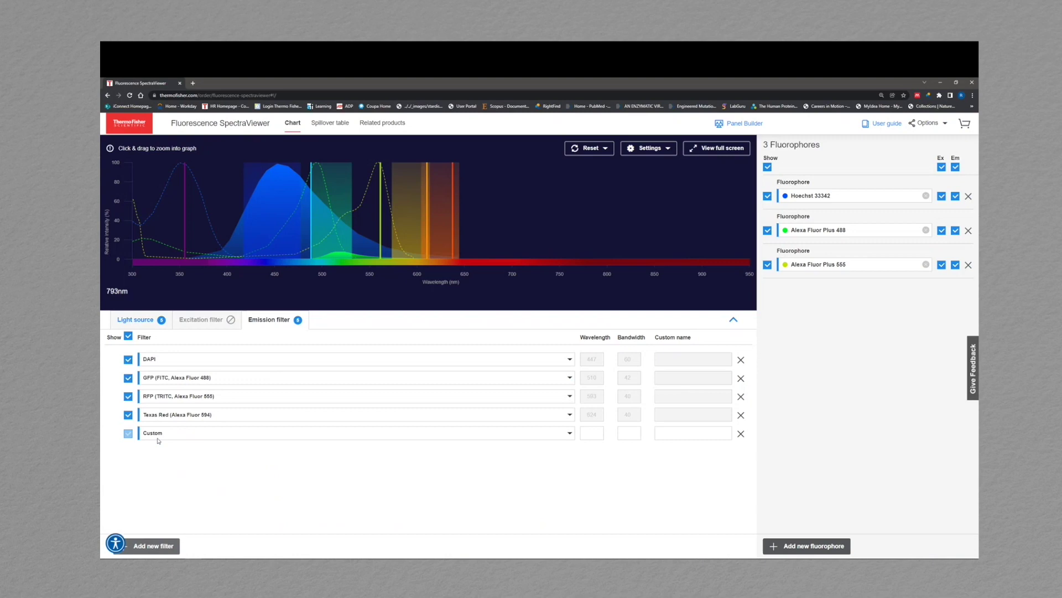
click(161, 433)
scroll(179, 498, down, 3)
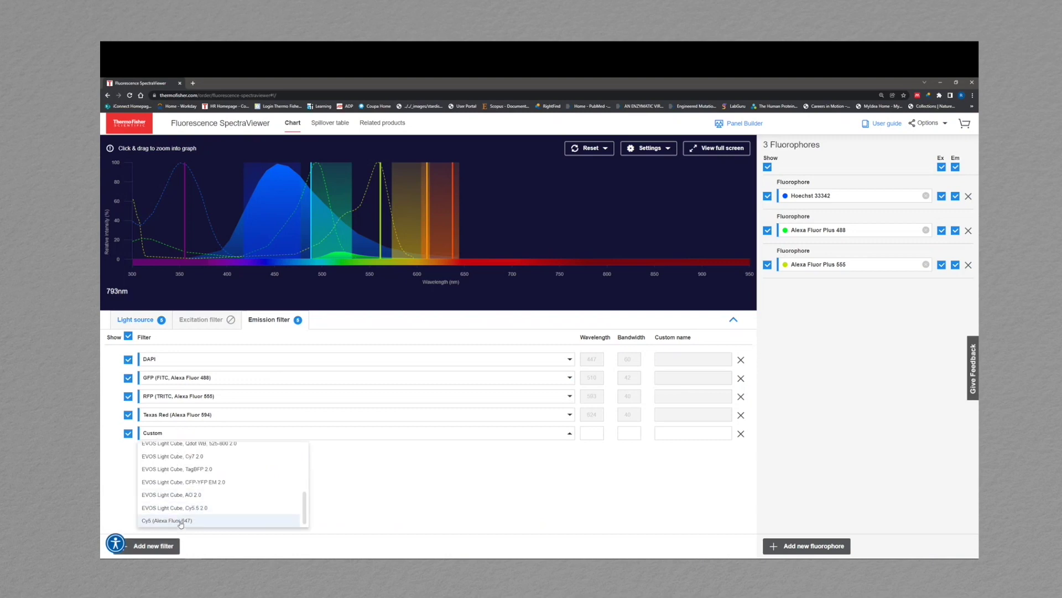
click(176, 520)
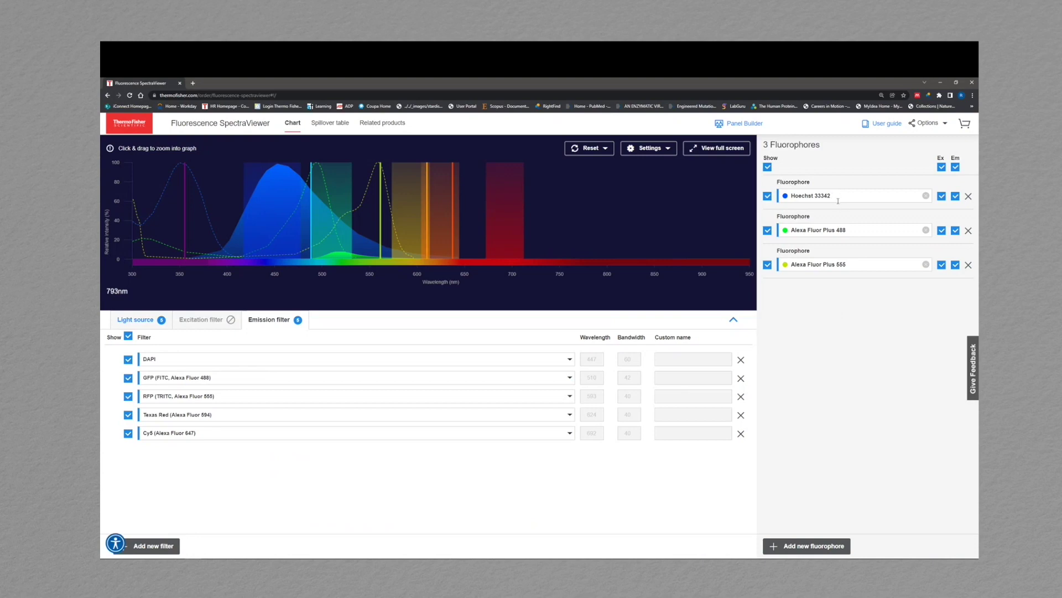
Add Alexa Fluor Plus 594 and Alexa Fluor Plus 647 as the fourth and fifth fluorophores
click(822, 547)
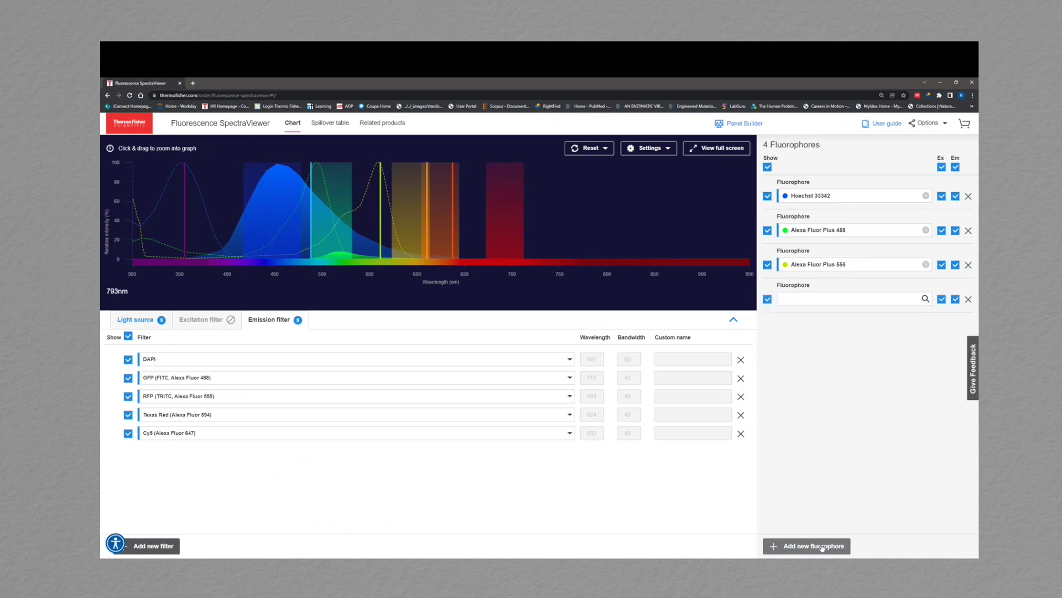
click(822, 547)
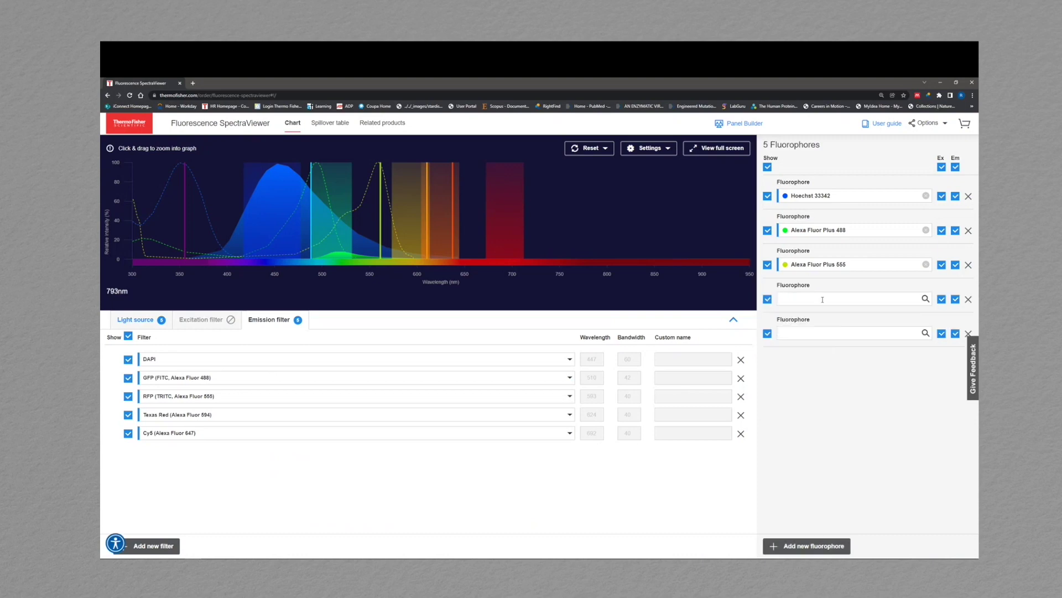
text(Alexa fl)
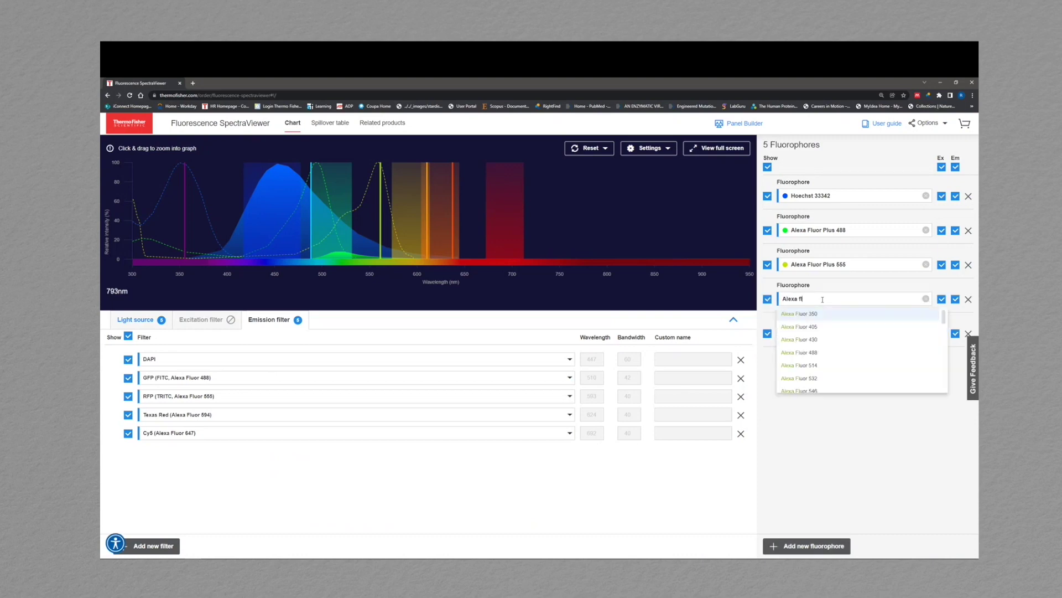
text(uor plu)
key(Down)
key(Down)
key(Down)
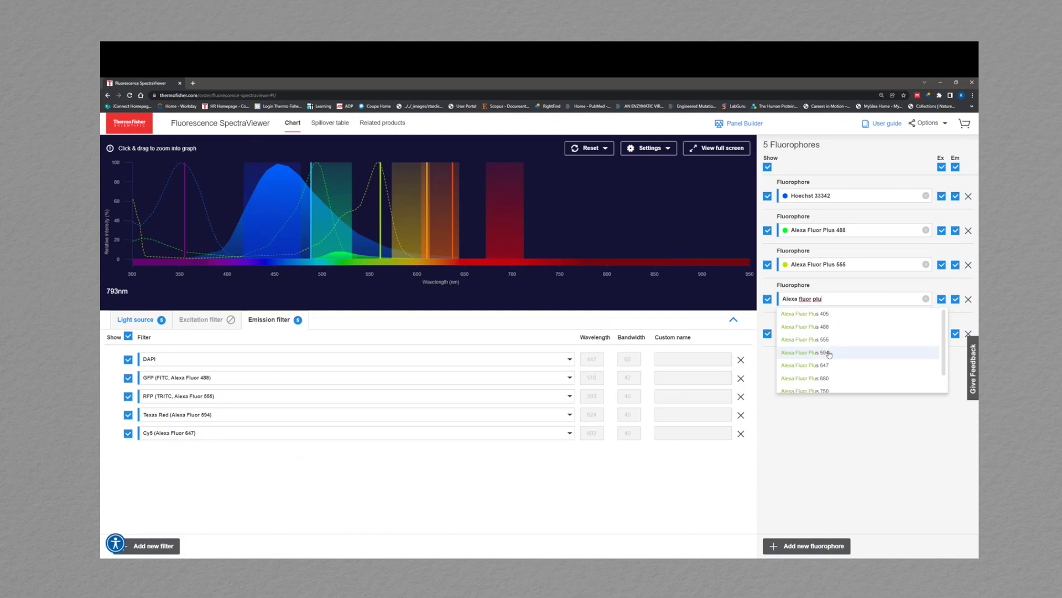
key(Return)
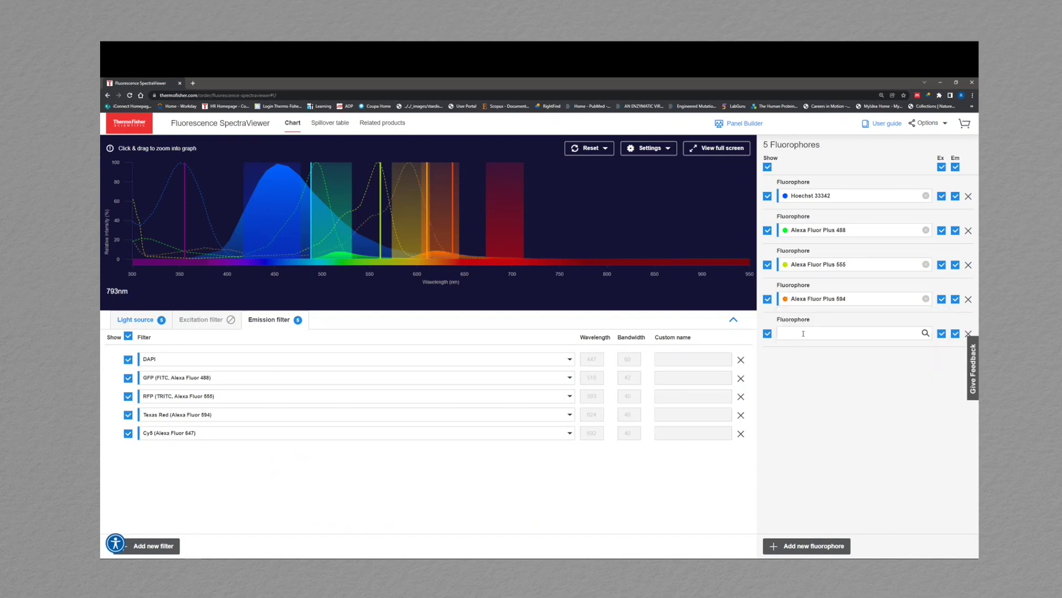
click(802, 333)
text(Alexa fluor p)
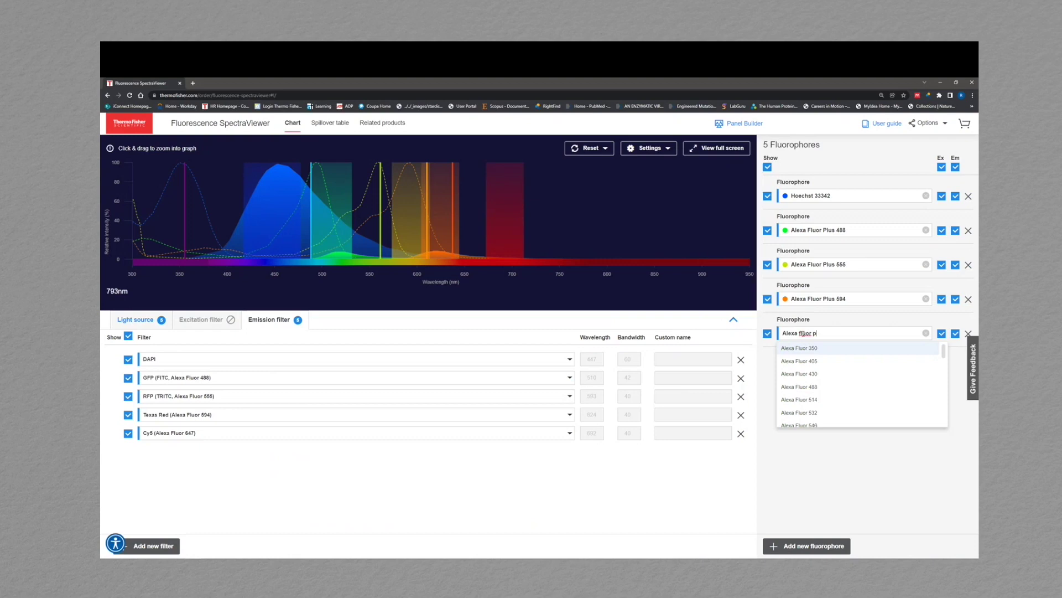
text(lu)
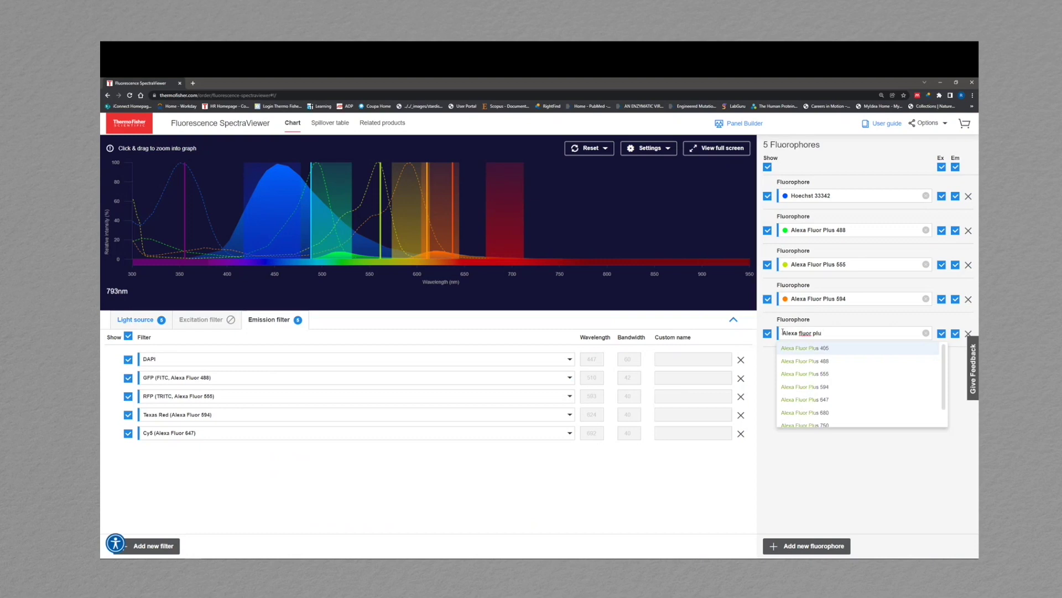
click(813, 400)
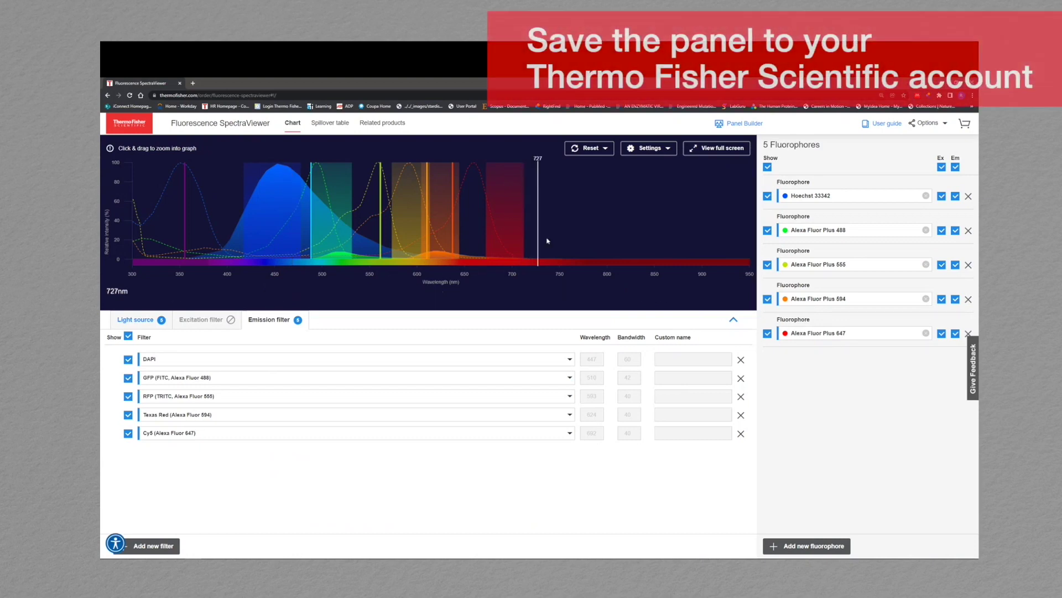
Save the panel changes to the My SpectraViewer Chart configuration from Options > Save
click(930, 127)
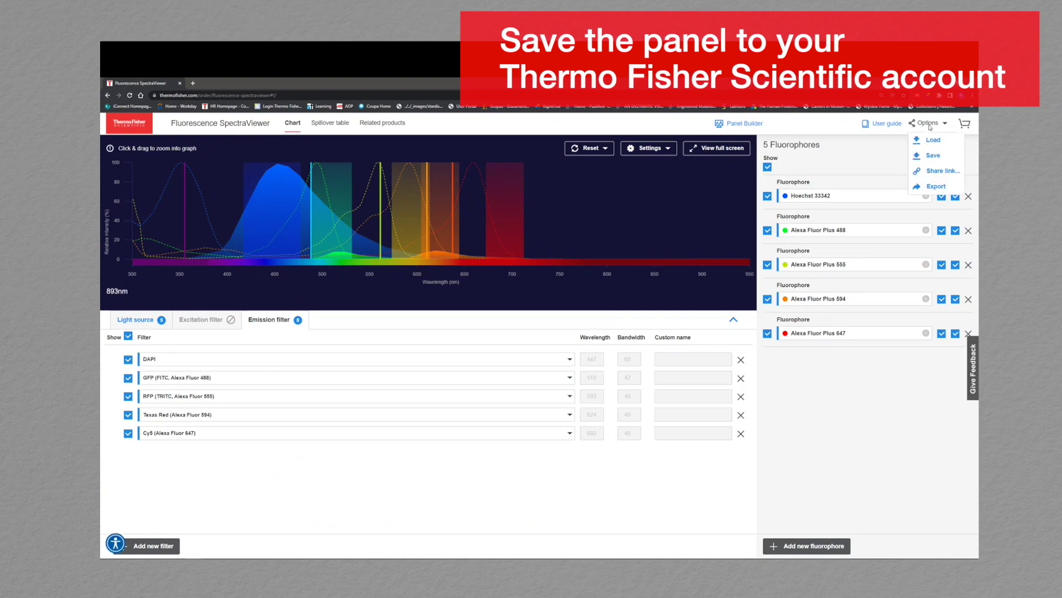
click(933, 157)
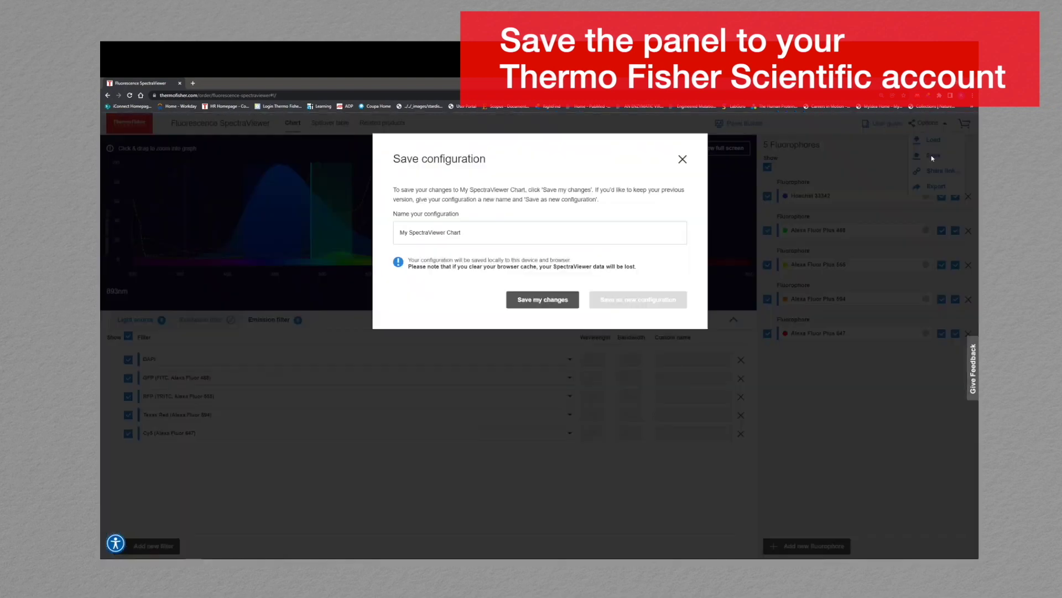
click(549, 299)
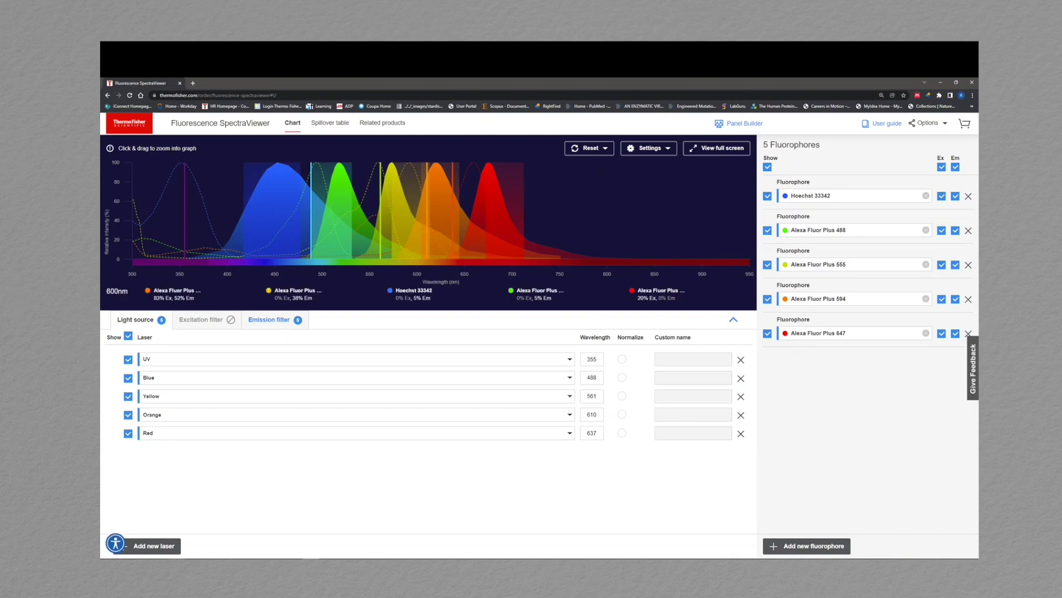
Check the spillover table, then show the chart and UV-laser spillover table full screen
click(329, 126)
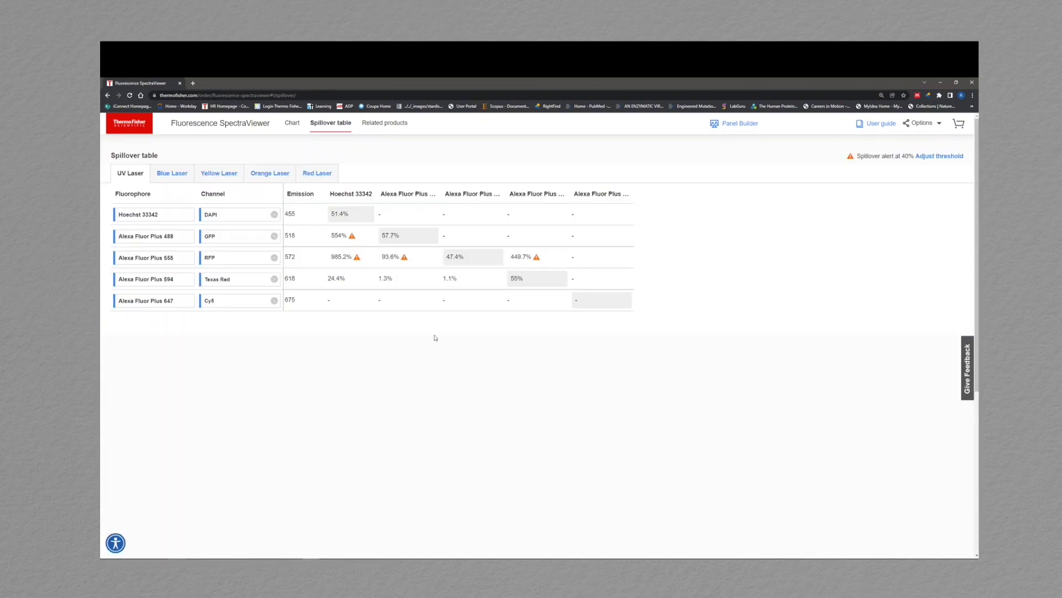
click(286, 121)
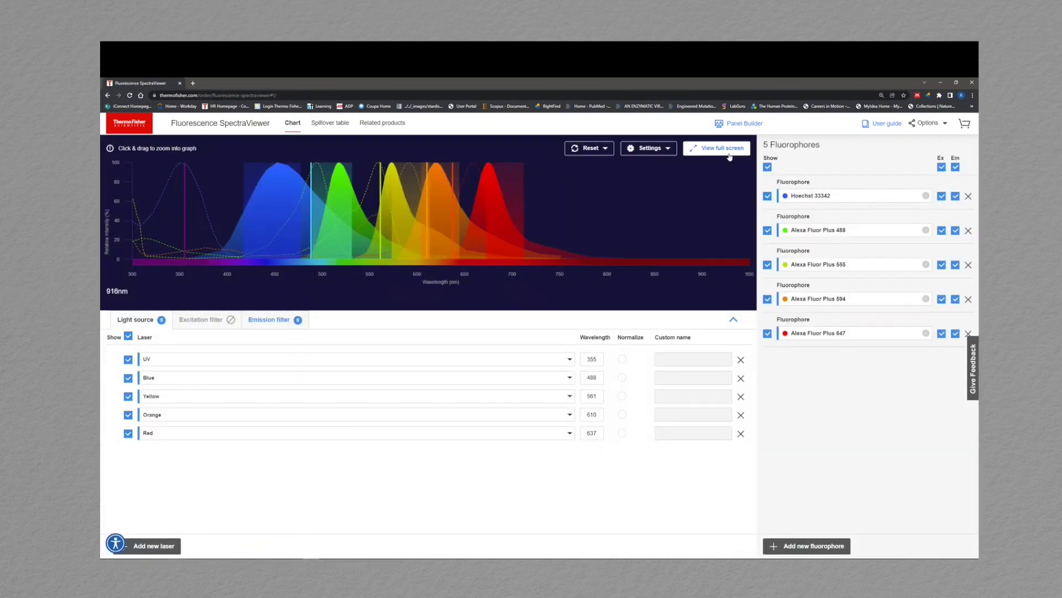
click(720, 149)
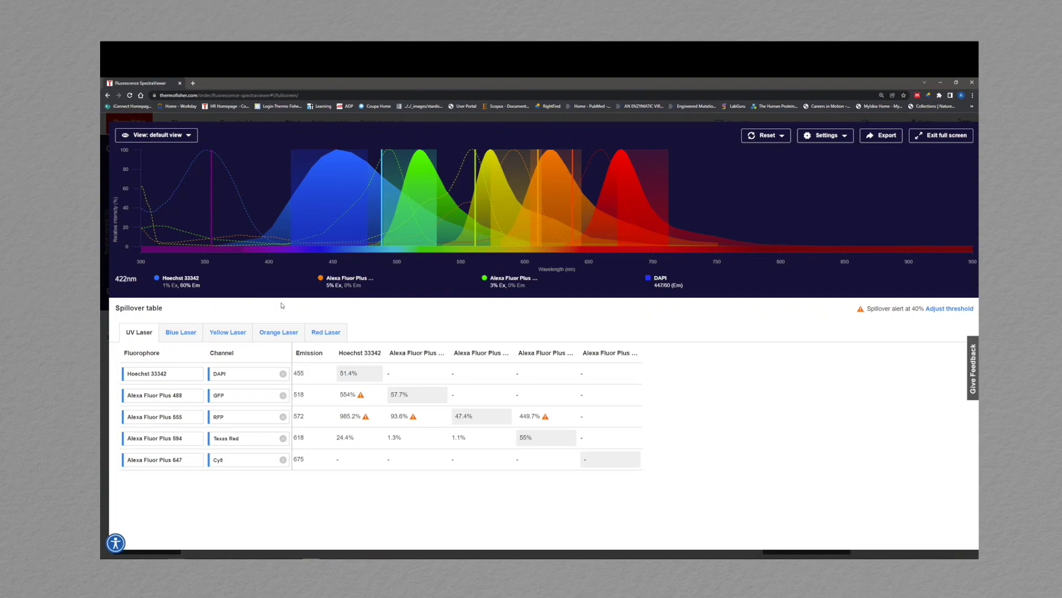
click(158, 135)
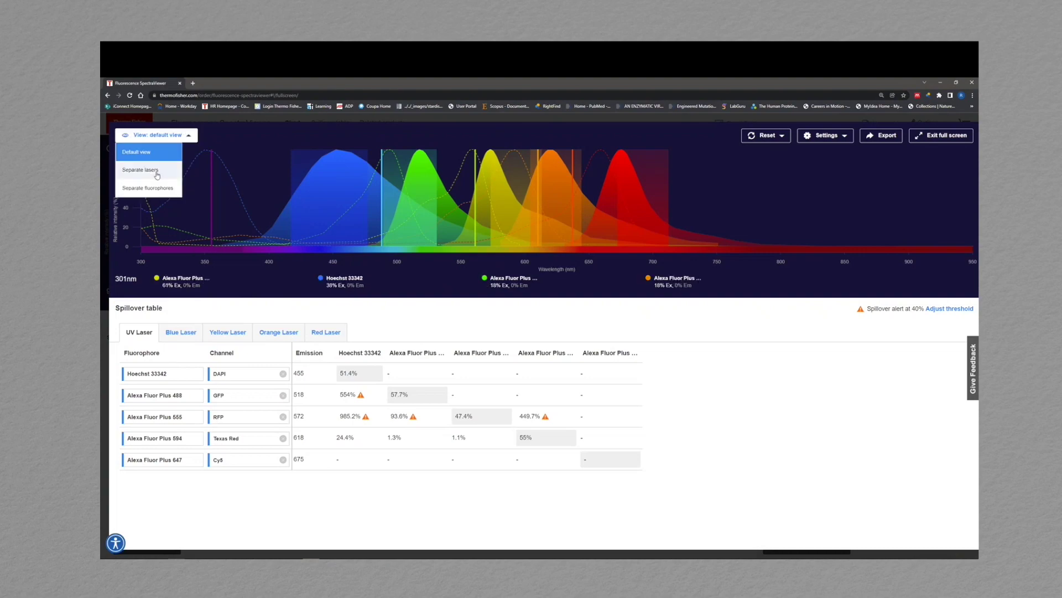
click(157, 175)
scroll(431, 352, down, 5)
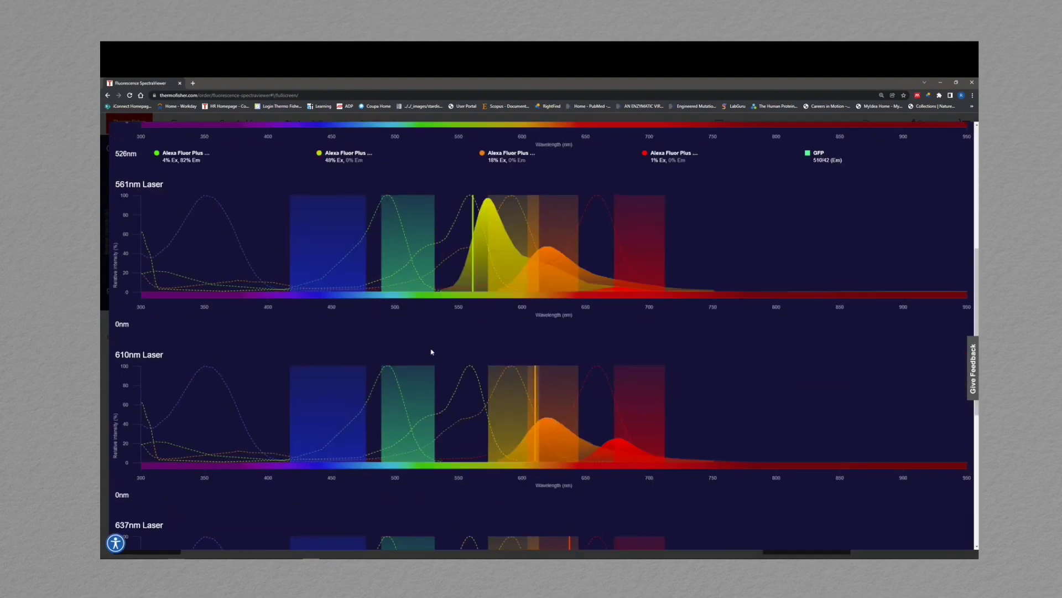
scroll(432, 352, down, 5)
scroll(431, 351, up, 10)
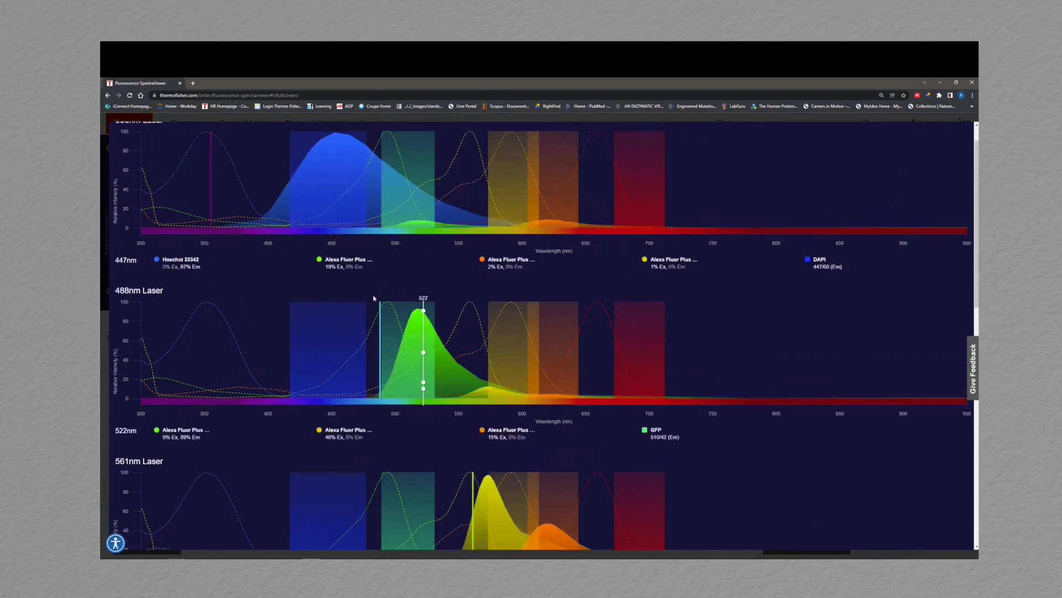
scroll(374, 299, up, 2)
click(158, 135)
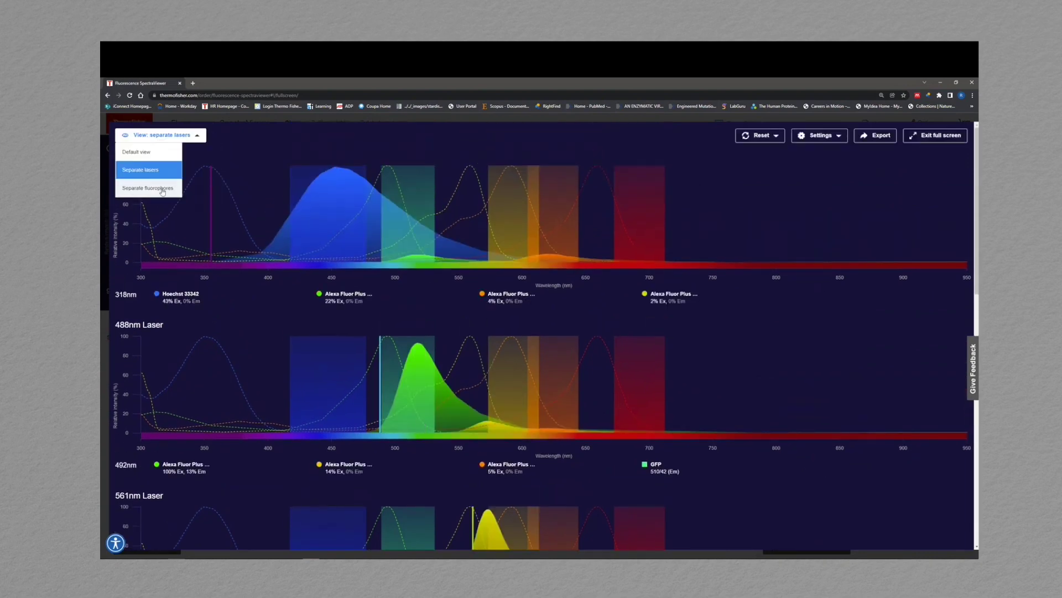
click(161, 188)
scroll(305, 262, down, 6)
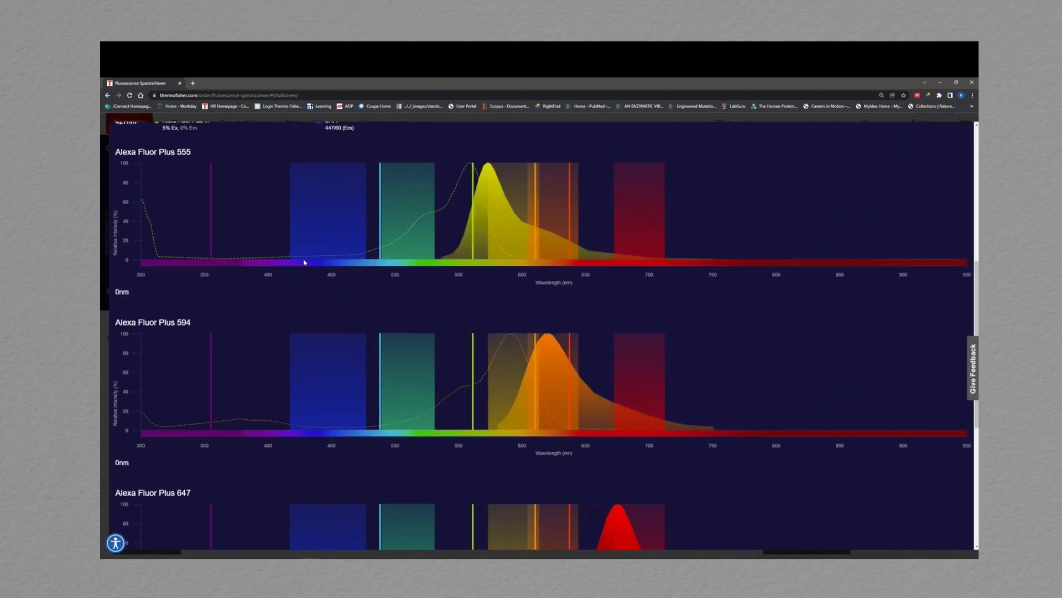
scroll(304, 262, down, 5)
scroll(294, 249, up, 9)
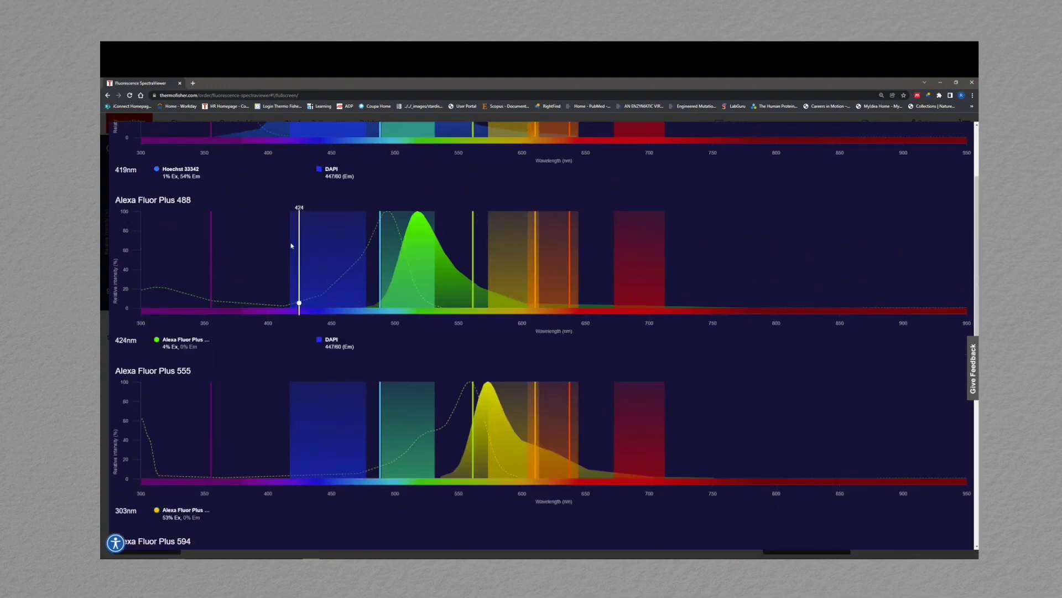
scroll(292, 245, up, 3)
click(166, 135)
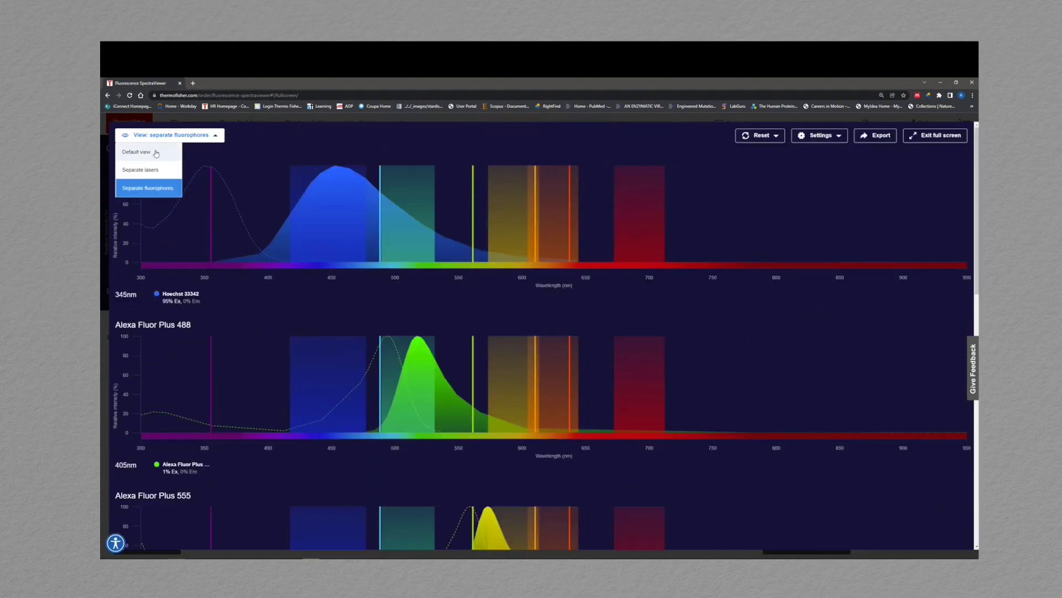
click(156, 153)
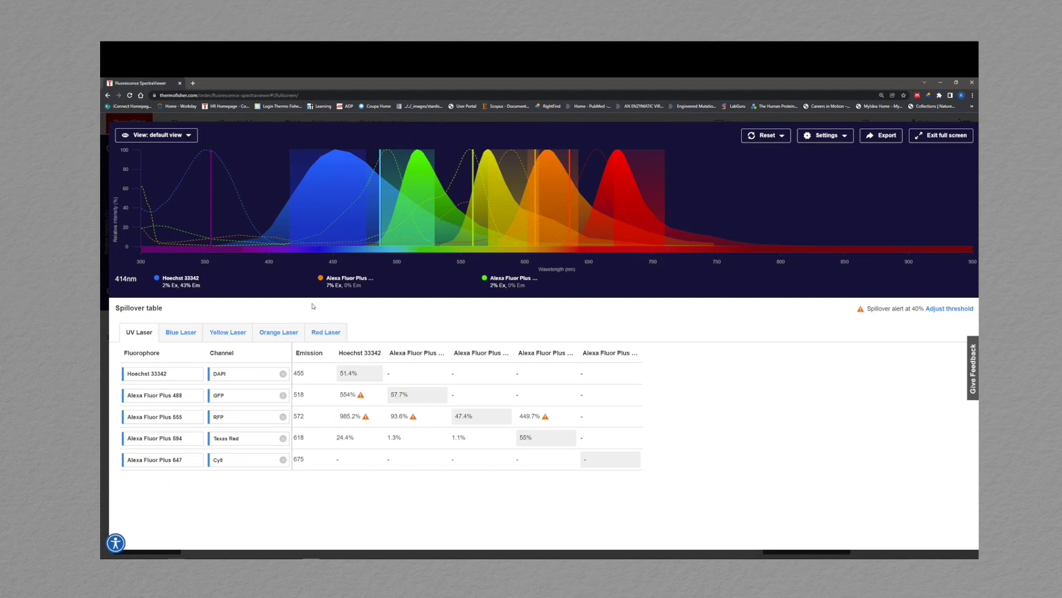
Review Blue and Yellow Laser spillover values and reassign Alexa Fluor Plus 555 to RFP
click(181, 334)
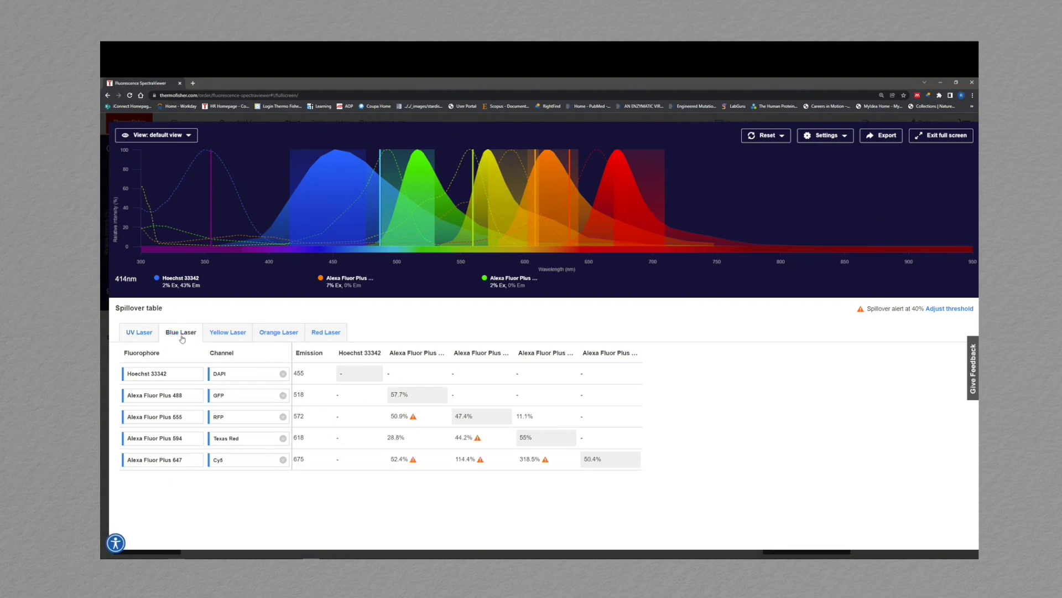
click(224, 333)
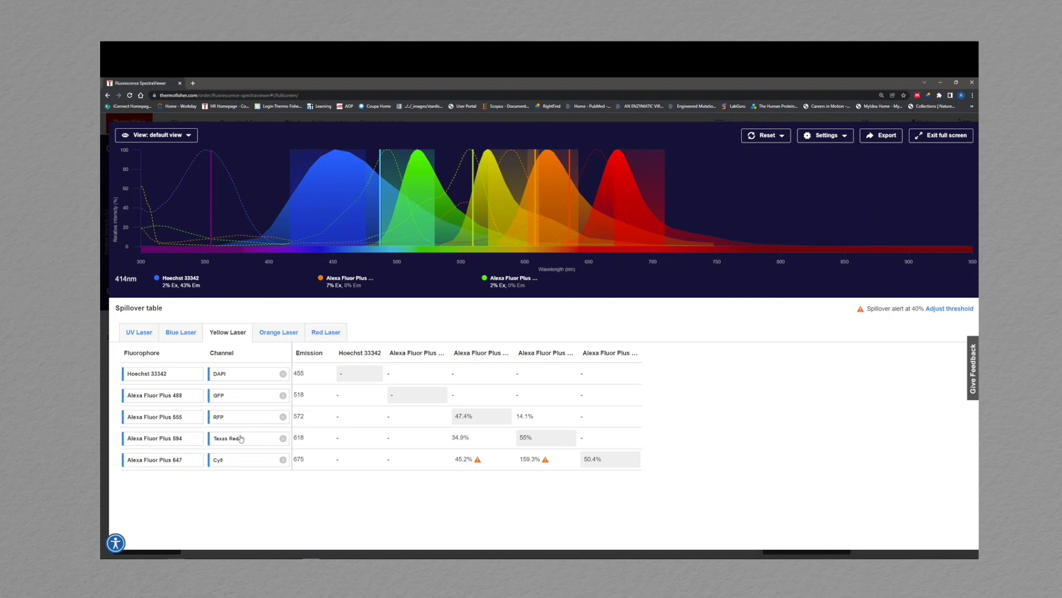
click(238, 423)
click(282, 417)
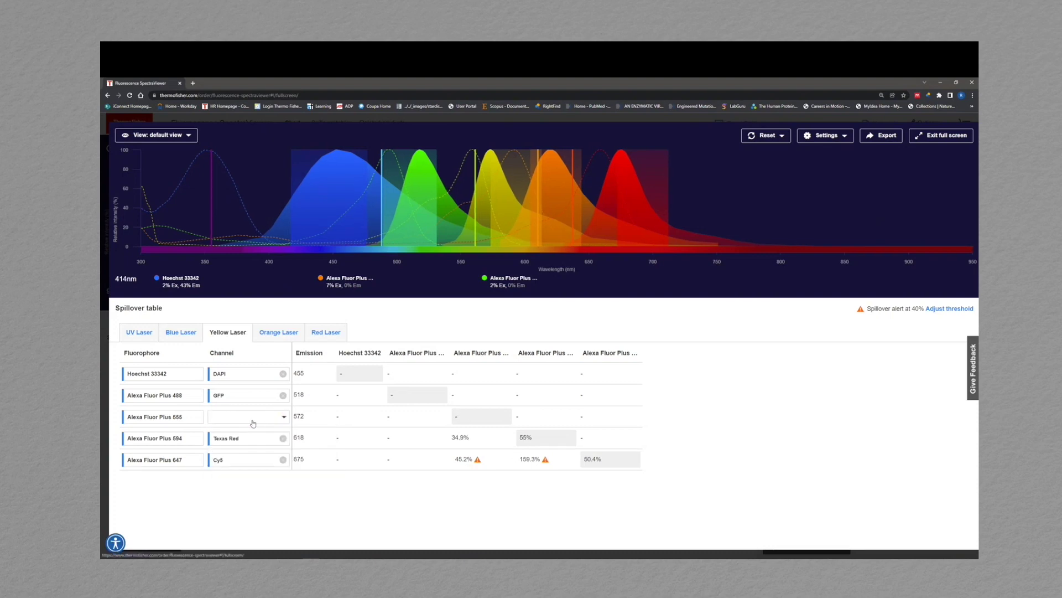
click(241, 421)
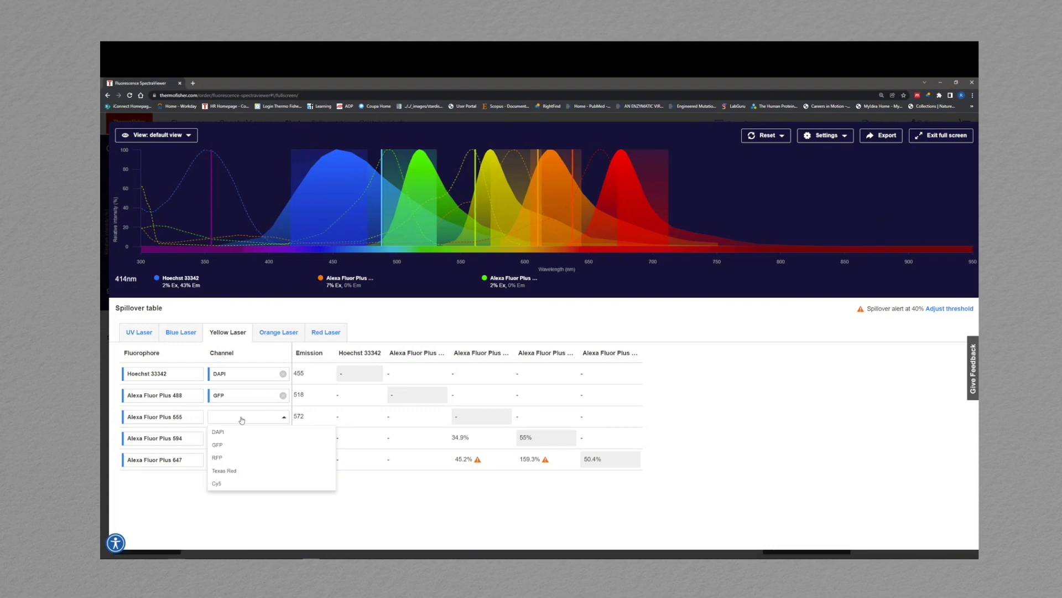
click(242, 459)
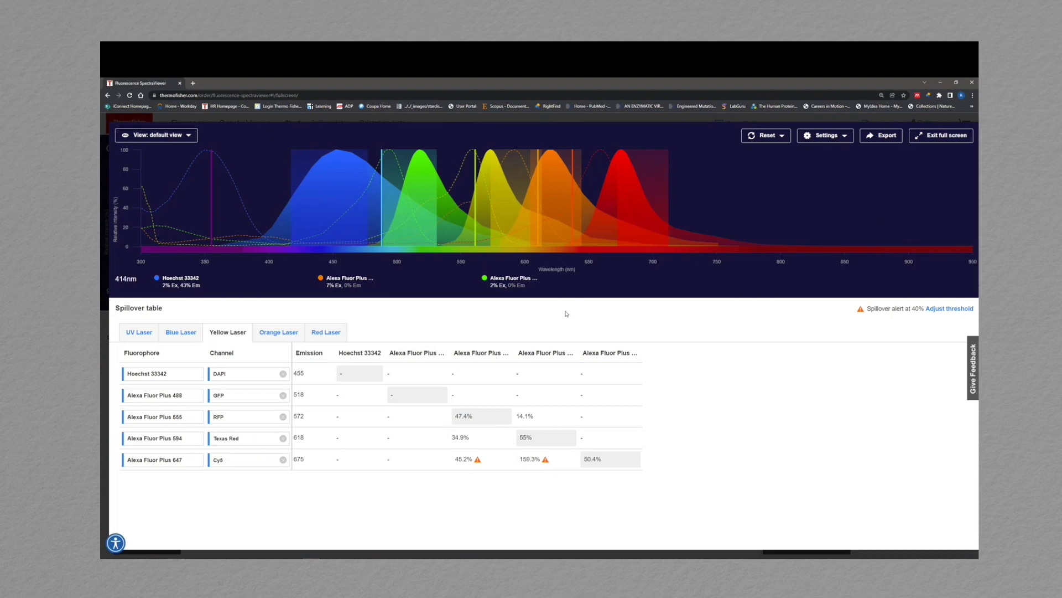
Exit full screen and normalize the spectra to the UV 355 nm laser
click(941, 135)
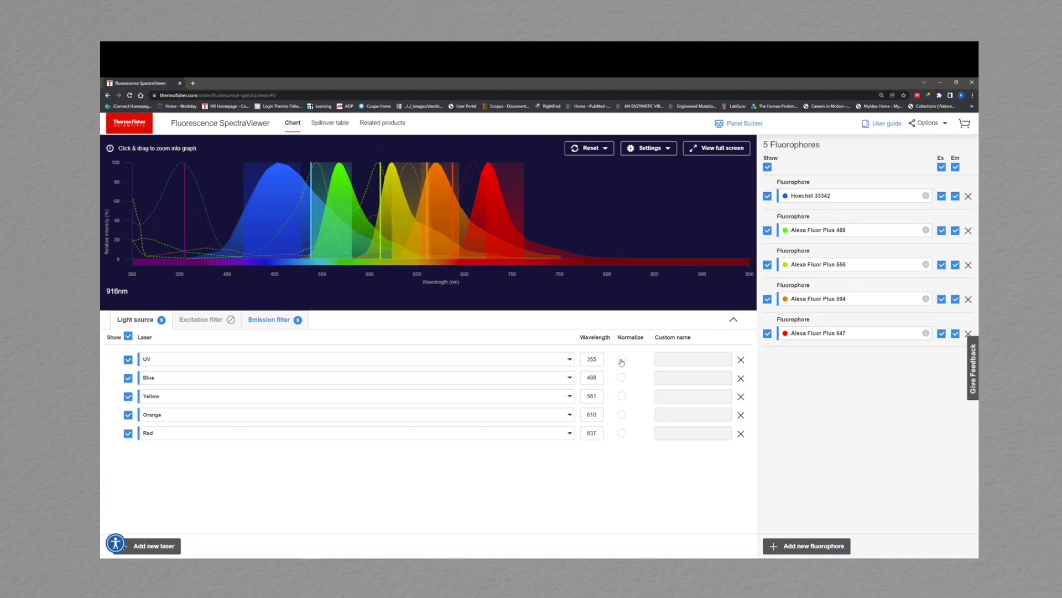
click(621, 359)
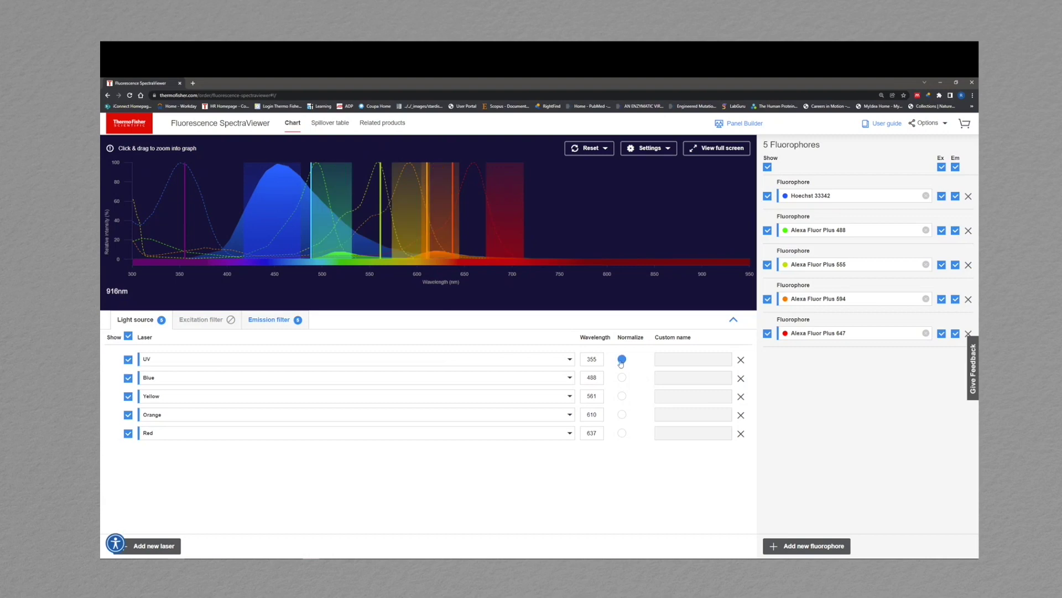